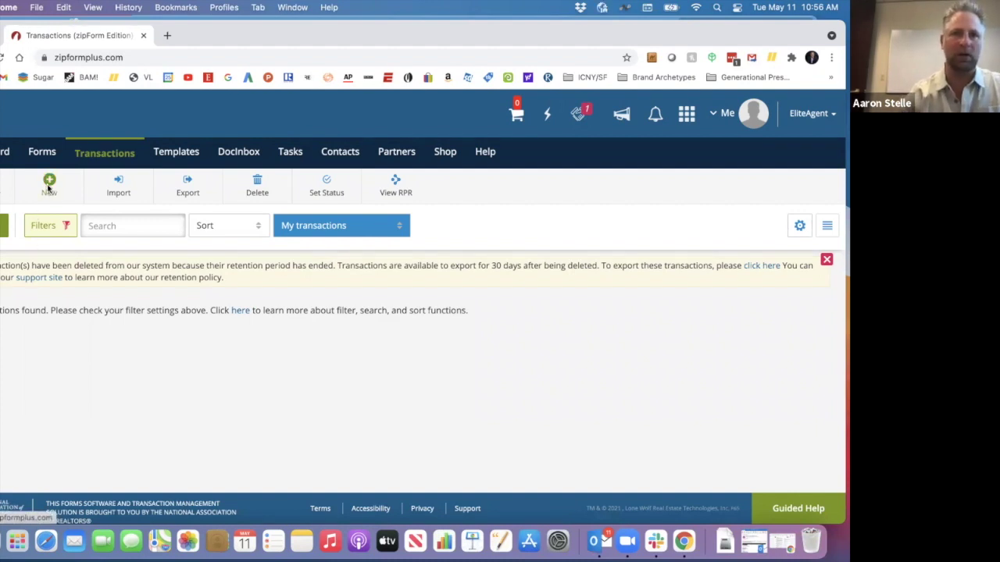
# - Create and save a new Residential listing transaction named 'Best Listing Ever'
pyautogui.click(49, 186)
pyautogui.click(227, 206)
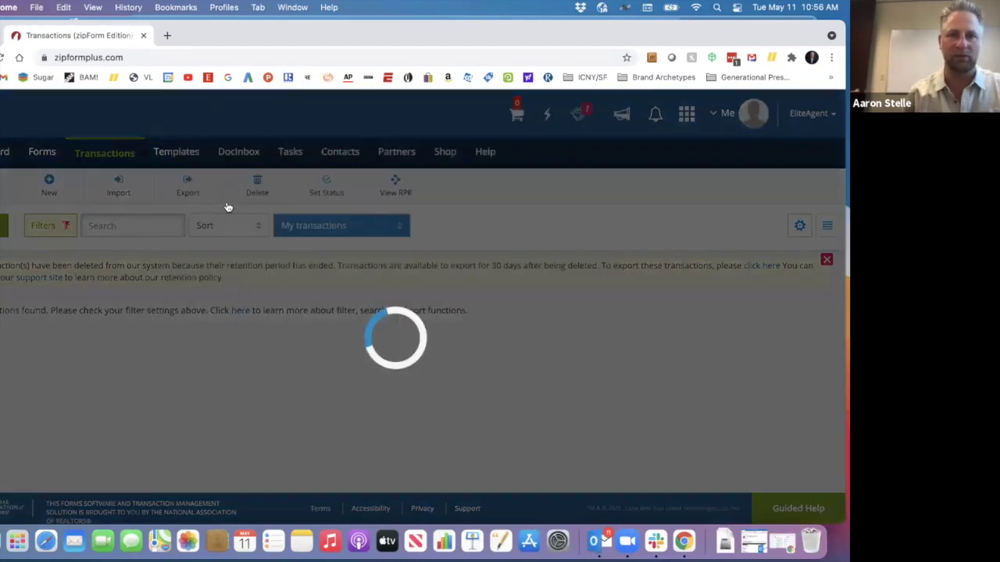
pyautogui.write('Be')
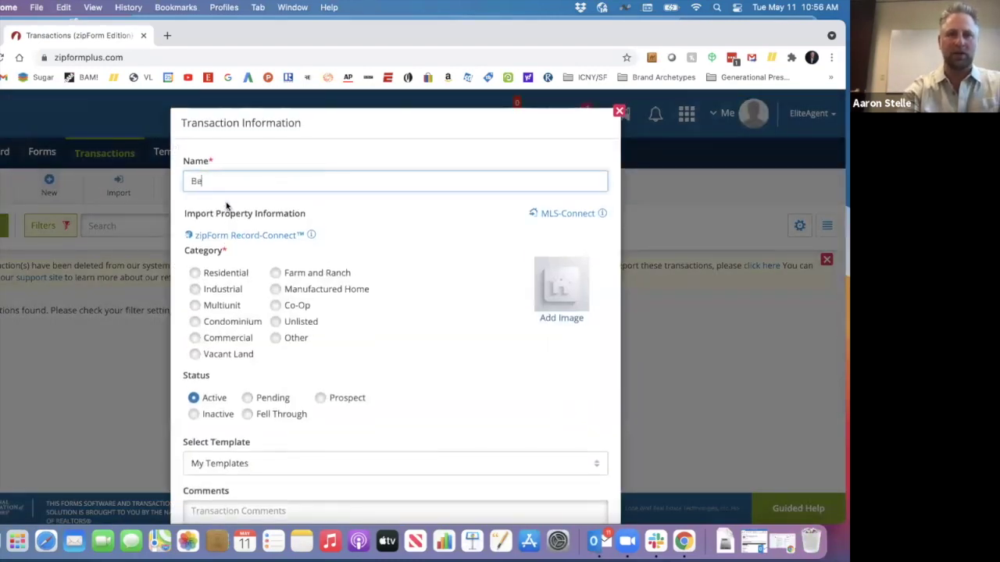
pyautogui.write('st Listing E')
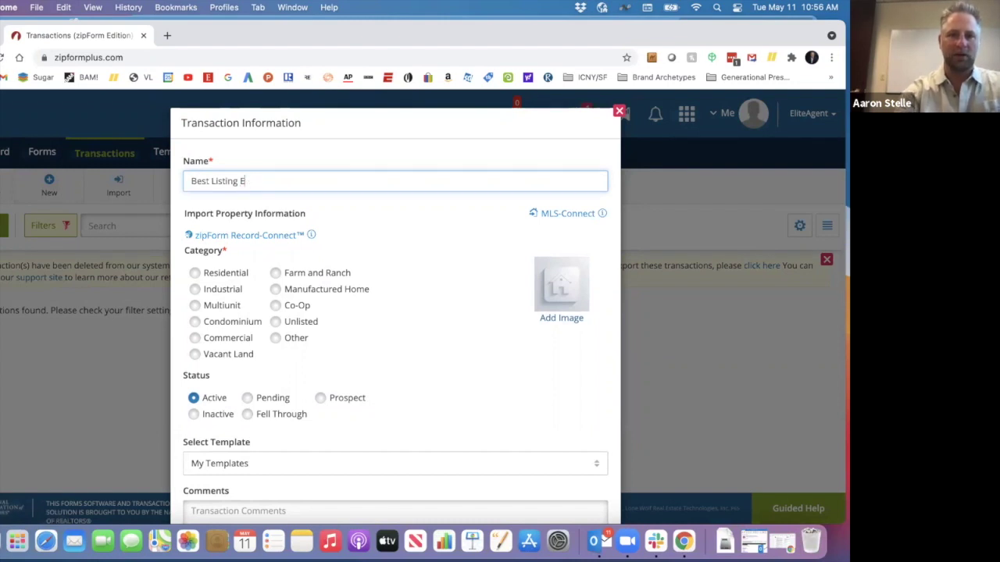
pyautogui.write('Ver ver')
pyautogui.click(195, 273)
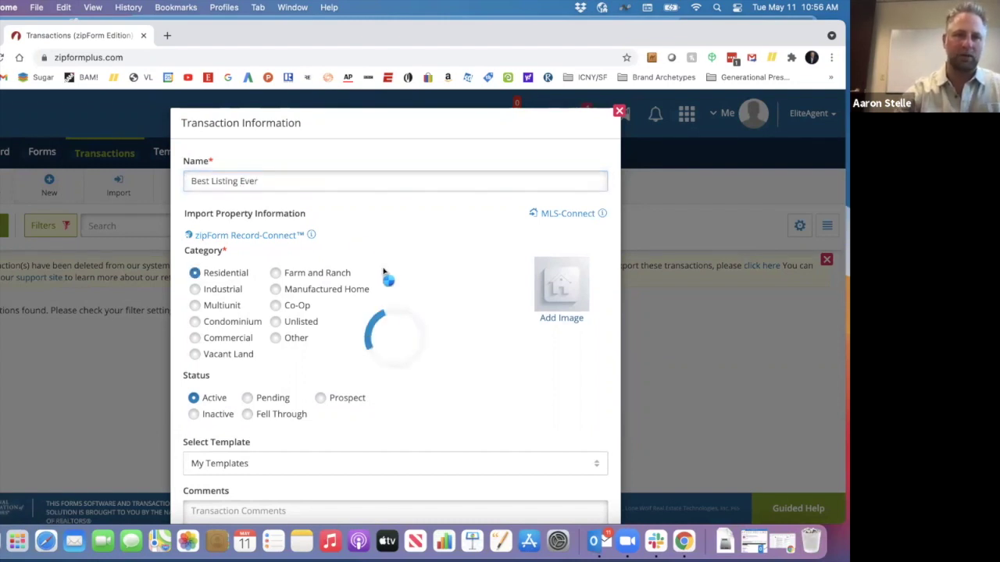
pyautogui.scroll(-3, 391, 351)
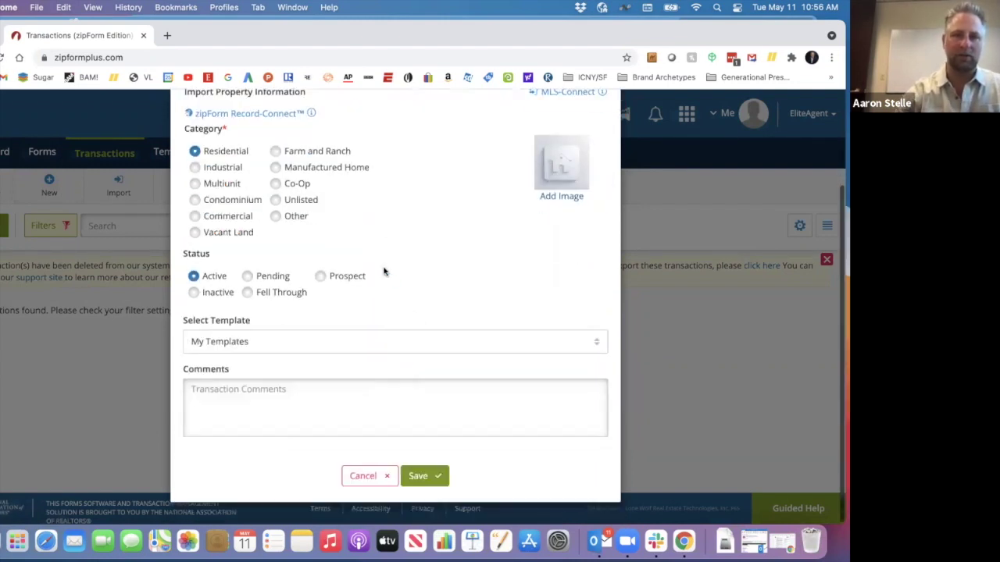
pyautogui.click(421, 478)
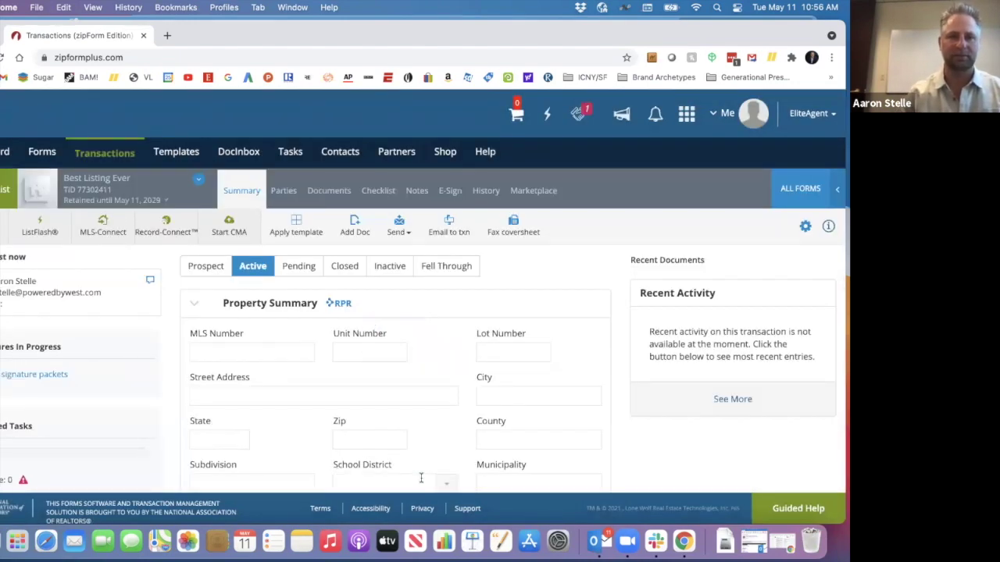
# - Find the Seller's Property Disclosure Statement (E-signature) with a 'disclo' search and add it to the documents
pyautogui.click(327, 191)
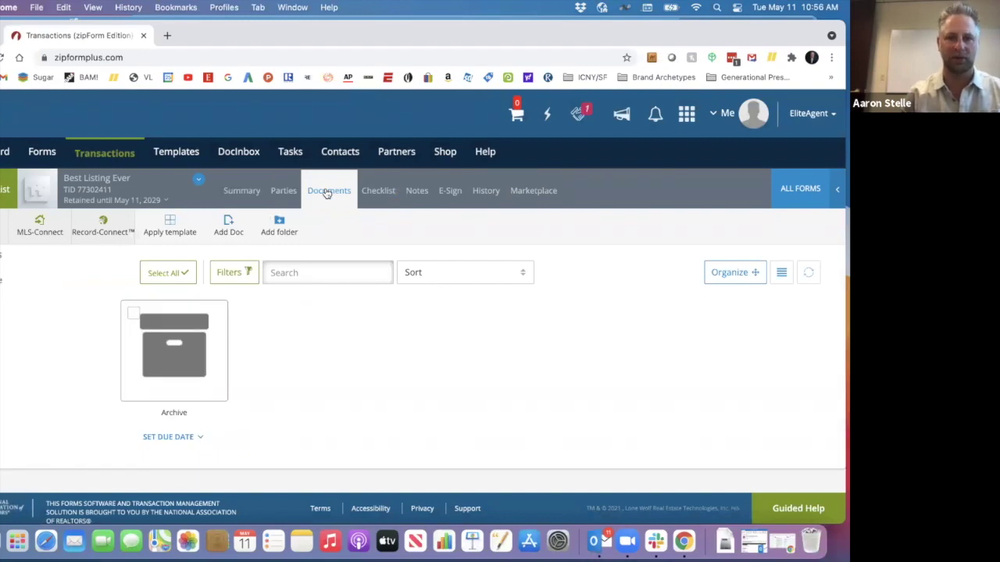
pyautogui.click(800, 192)
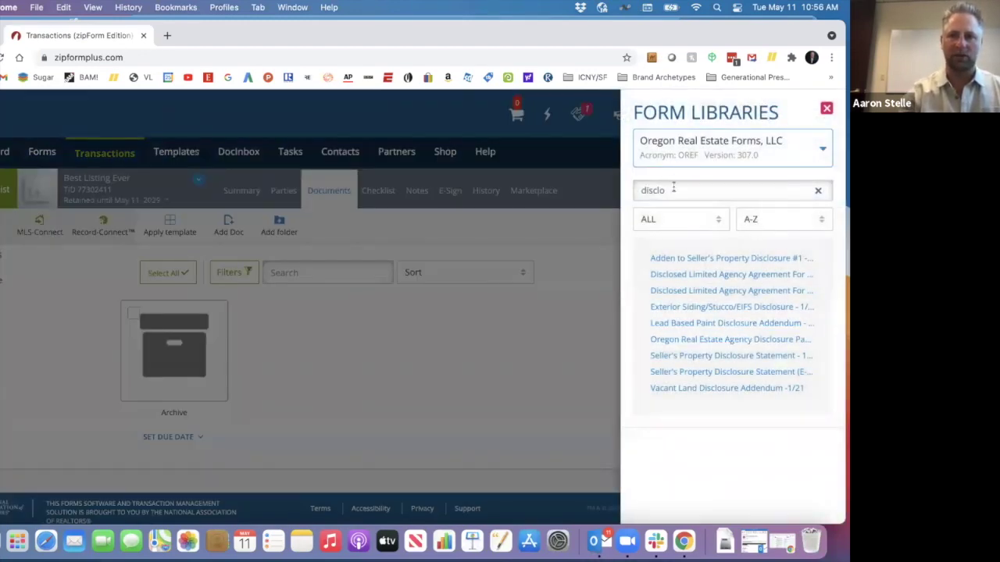
pyautogui.click(675, 190)
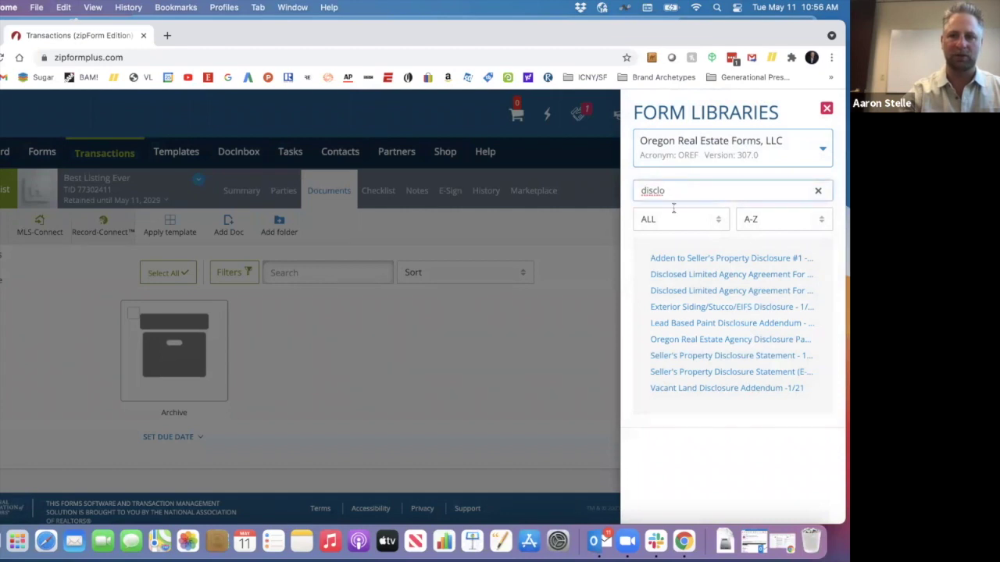
pyautogui.click(706, 372)
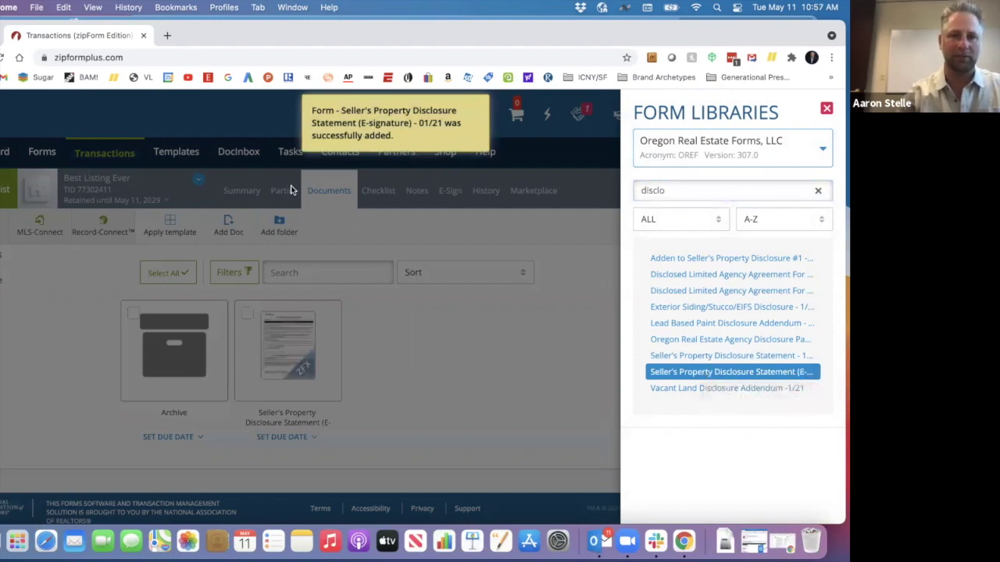
pyautogui.click(285, 193)
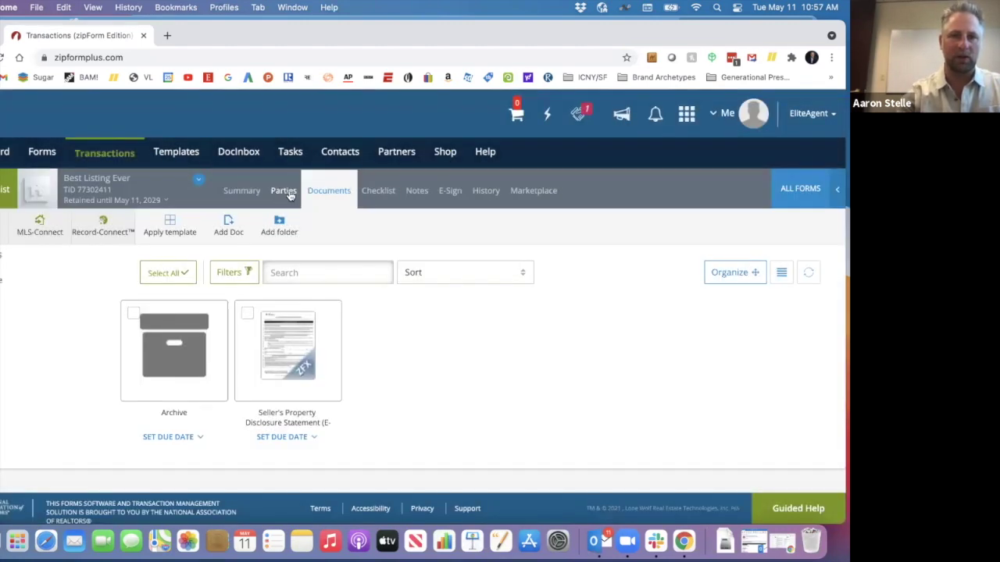
pyautogui.click(288, 192)
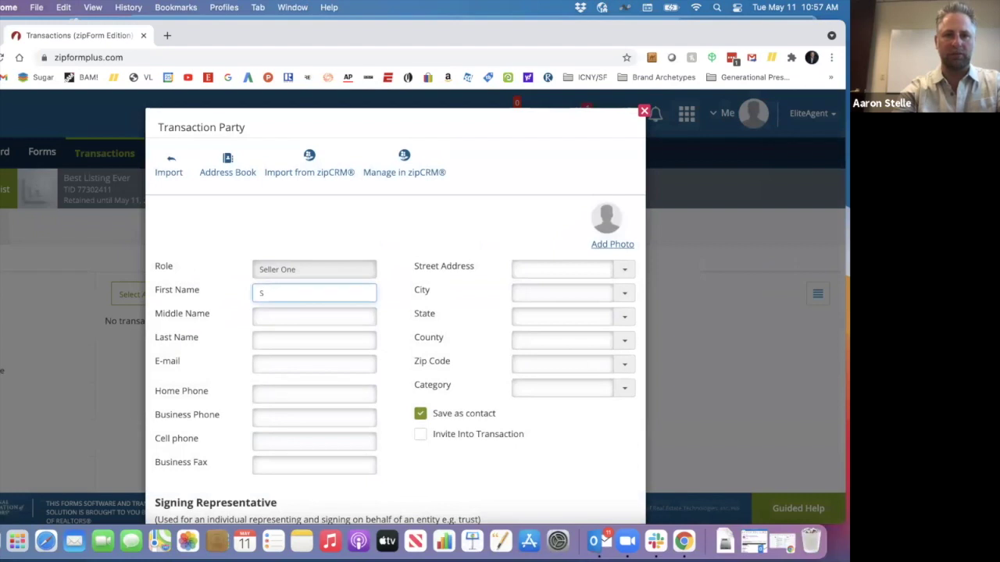
# - Fill in Seller One's first name, last name and e-mail address, and save the party
pyautogui.write('y')
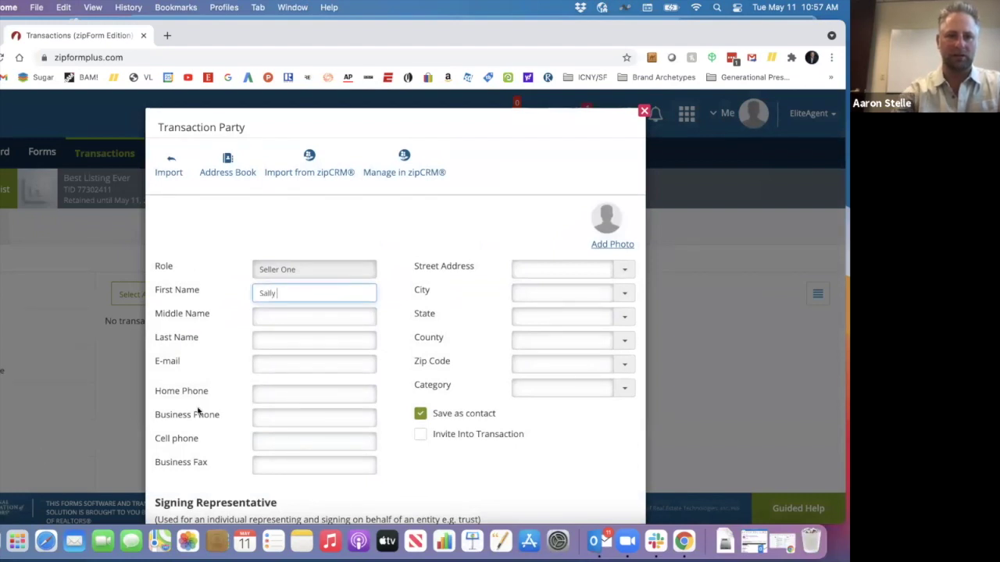
pyautogui.click(274, 342)
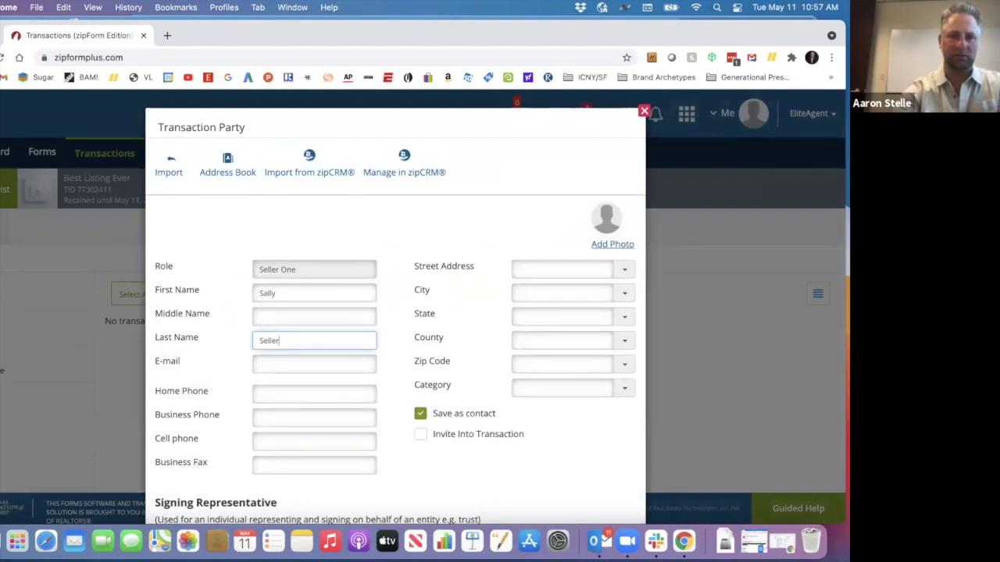
pyautogui.click(290, 362)
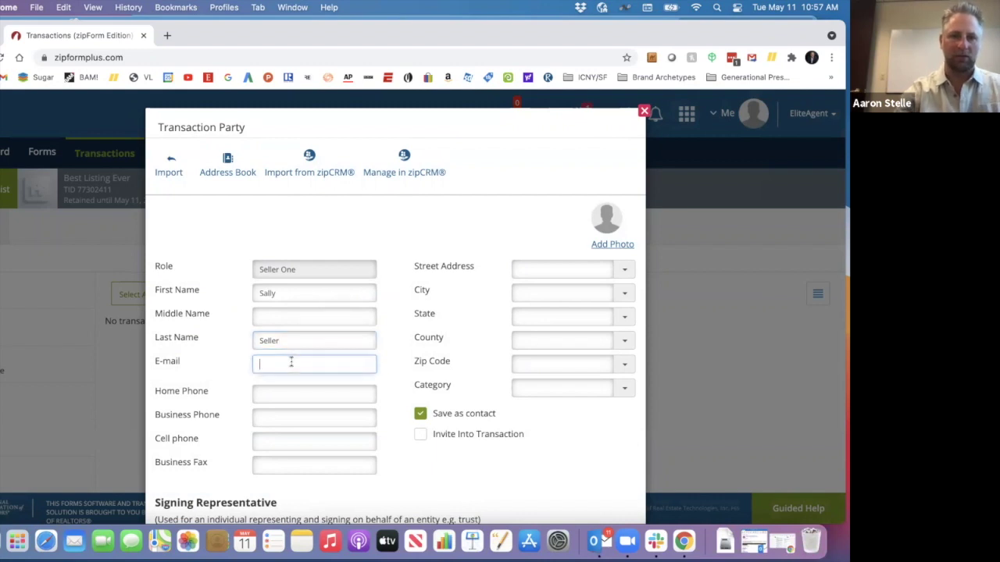
pyautogui.press('Down')
pyautogui.press('Return')
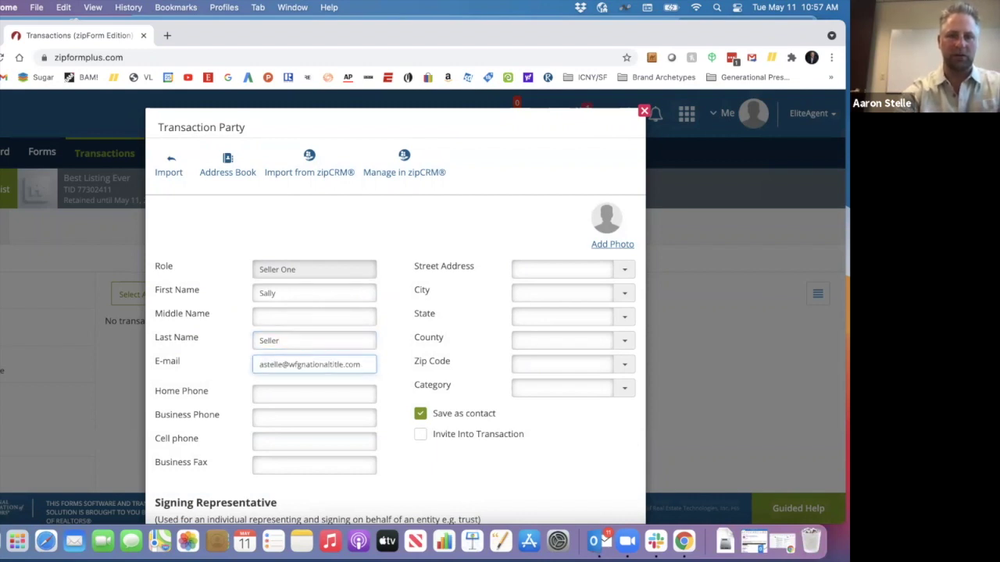
pyautogui.scroll(-5, 414, 412)
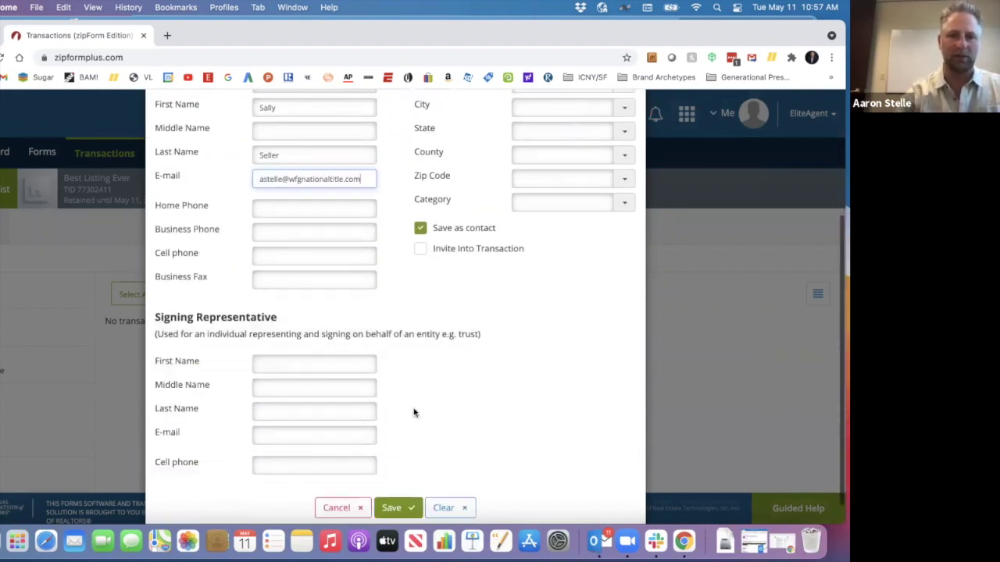
pyautogui.click(398, 483)
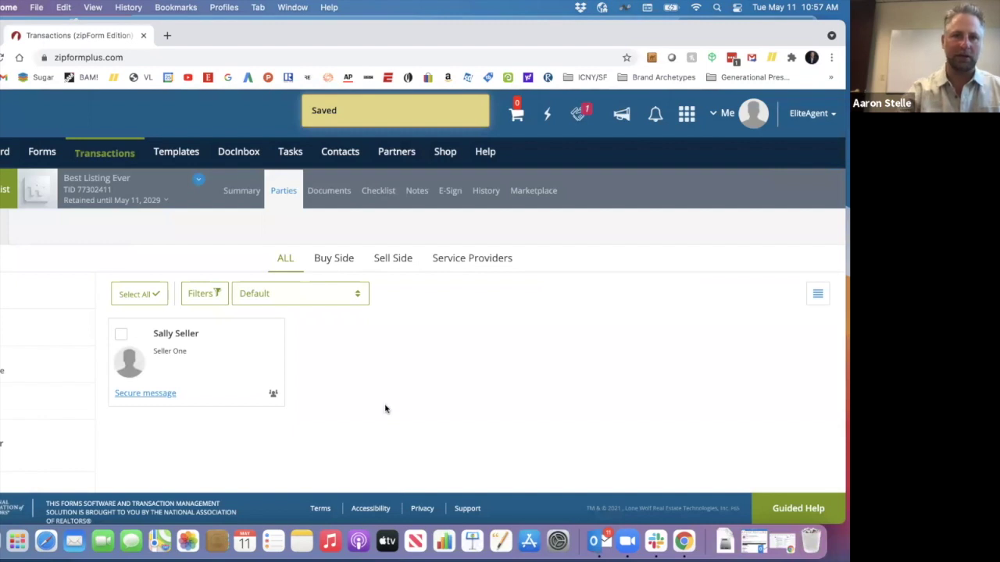
pyautogui.moveTo(259, 330)
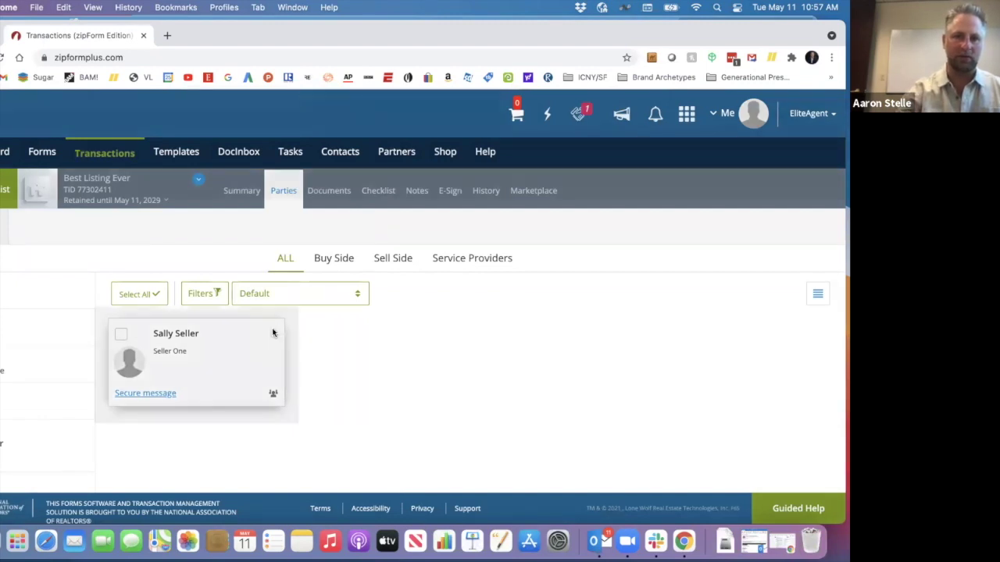
# - Share the Seller's Property Disclosure Statement with the seller and save the sharing settings
pyautogui.click(272, 331)
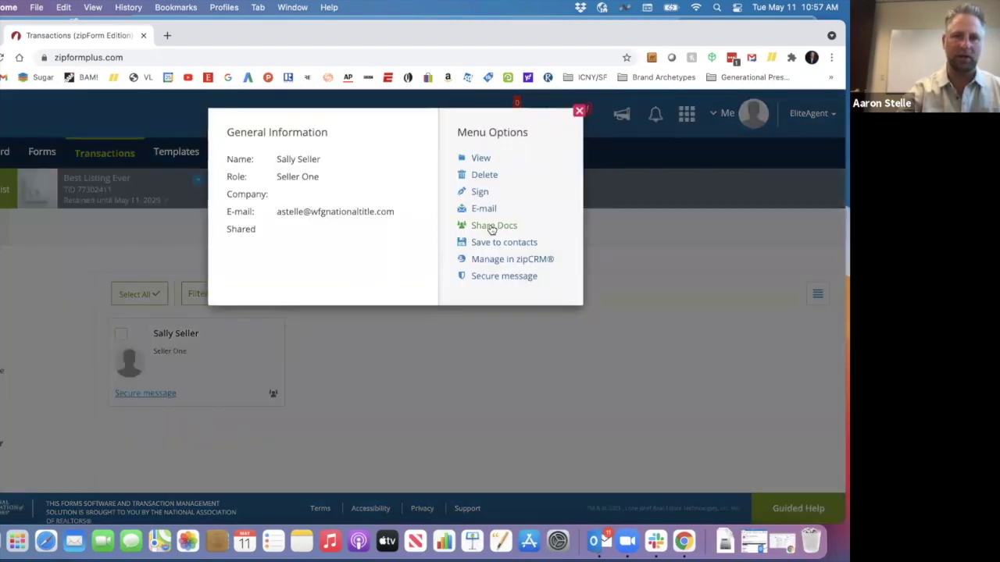
pyautogui.click(491, 225)
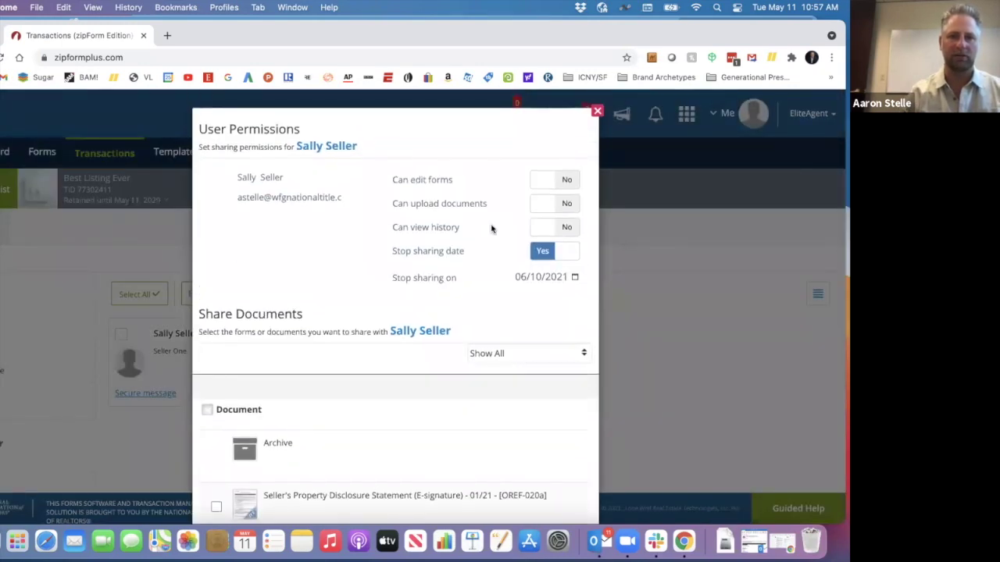
pyautogui.scroll(-1, 491, 228)
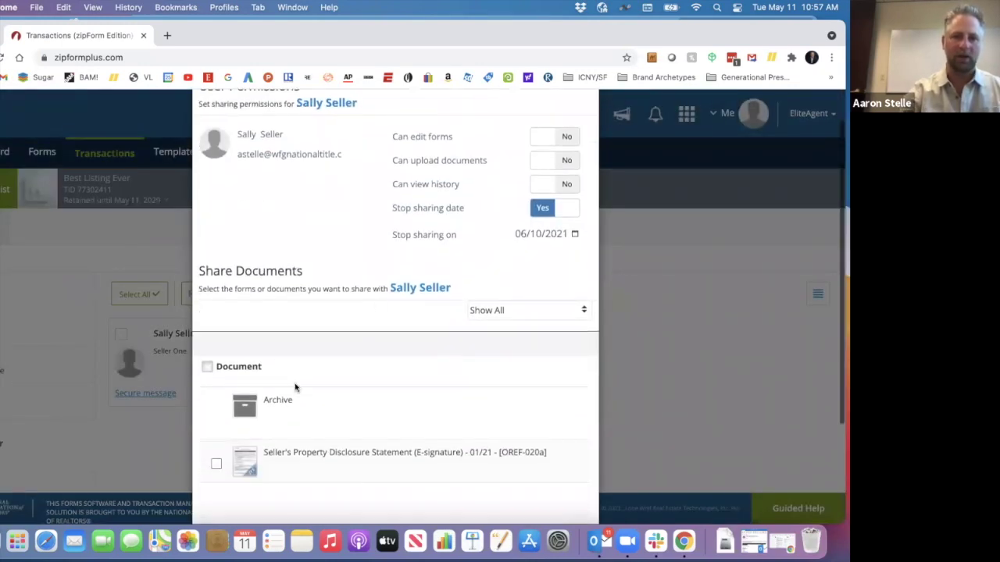
pyautogui.click(216, 465)
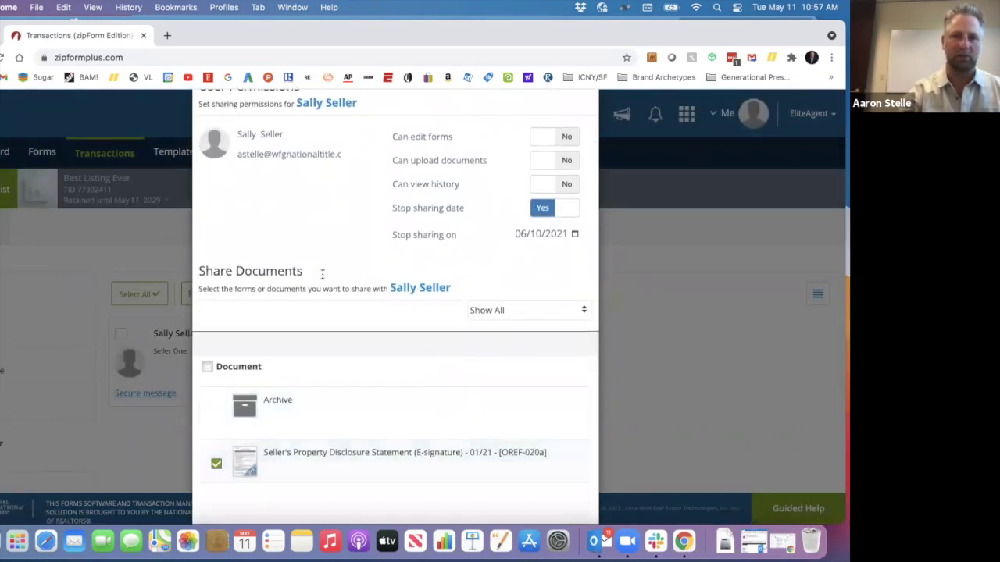
pyautogui.scroll(-4, 322, 273)
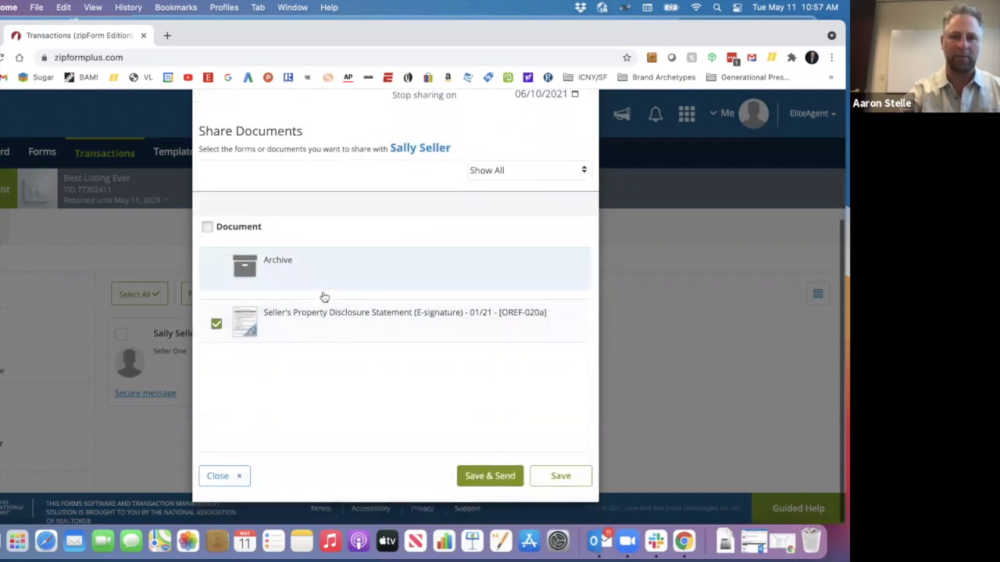
pyautogui.click(561, 475)
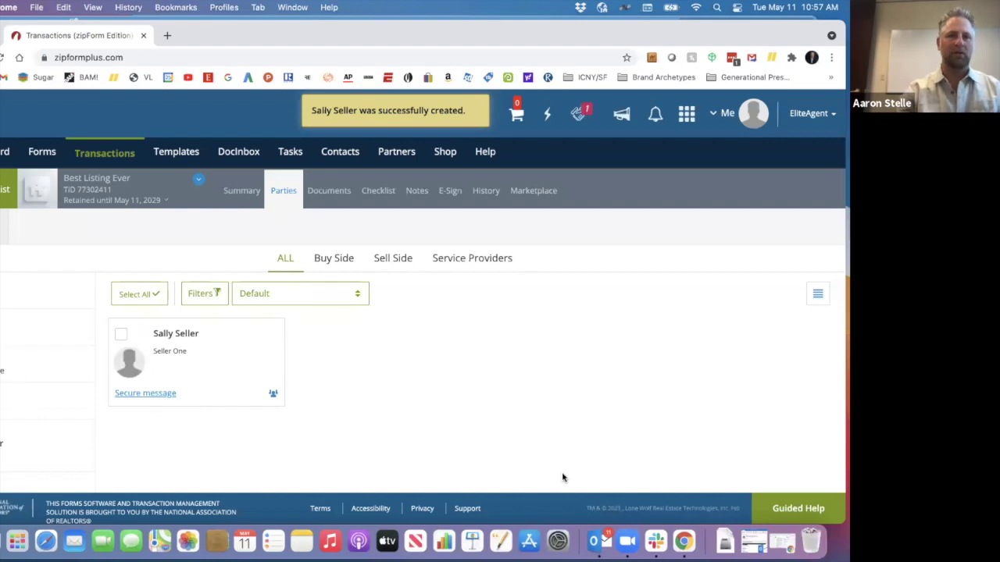
# - Start a DocuSign packet for the disclosure form with Seller One as the signer
pyautogui.click(329, 192)
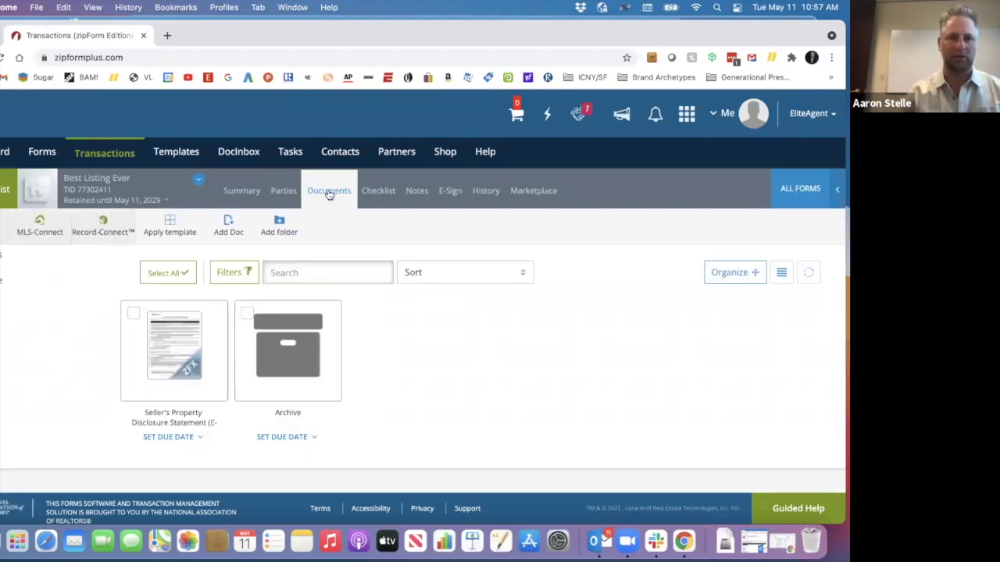
pyautogui.click(170, 348)
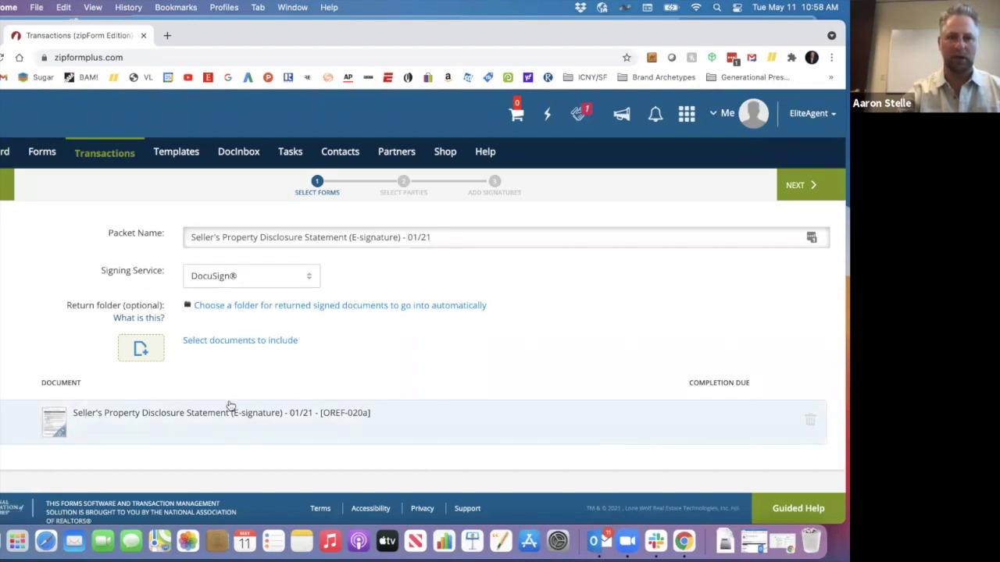
pyautogui.click(799, 186)
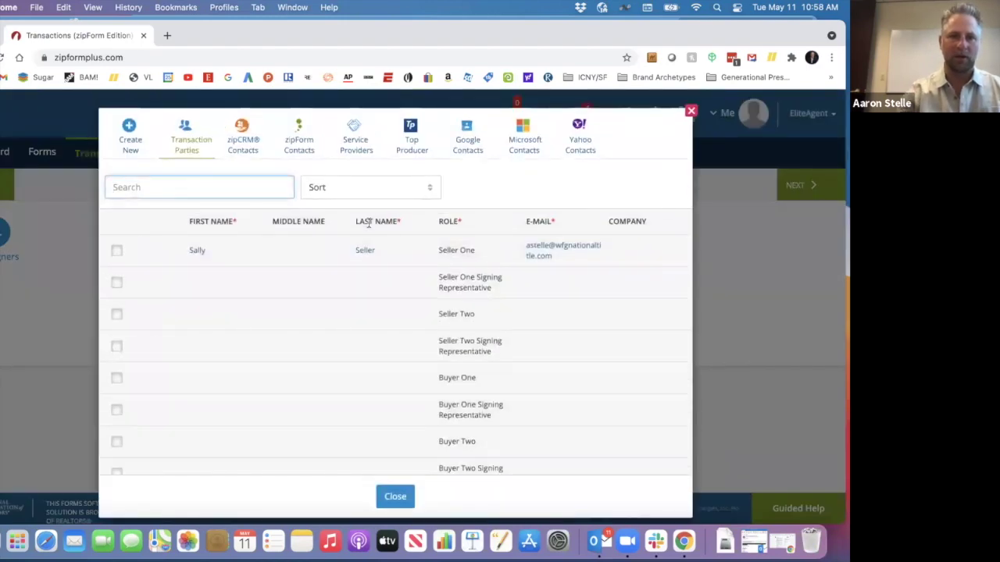
pyautogui.click(117, 251)
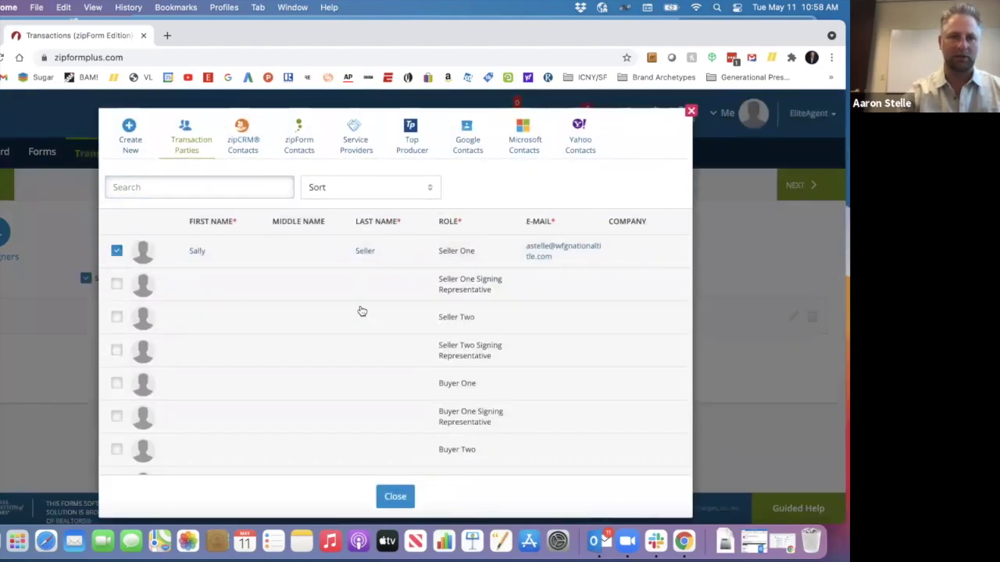
pyautogui.click(395, 498)
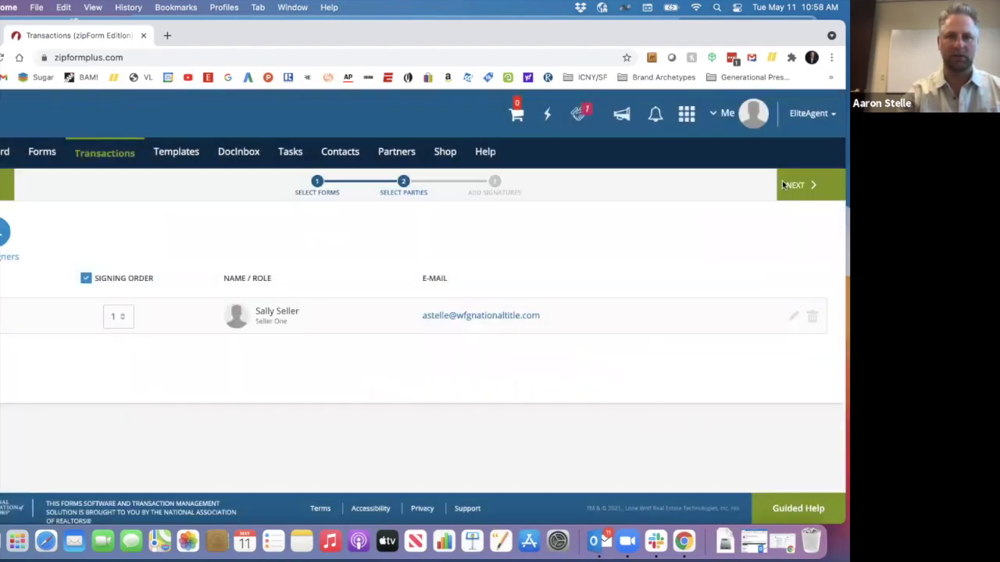
pyautogui.click(804, 185)
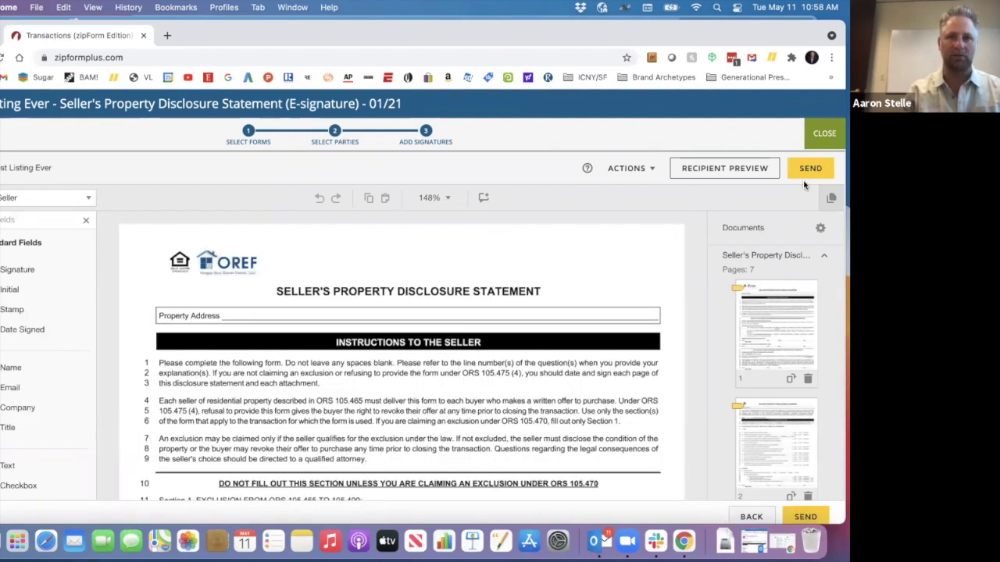
# - Review the placed signature fields and send the disclosure packet through DocuSign
pyautogui.scroll(-5, 549, 364)
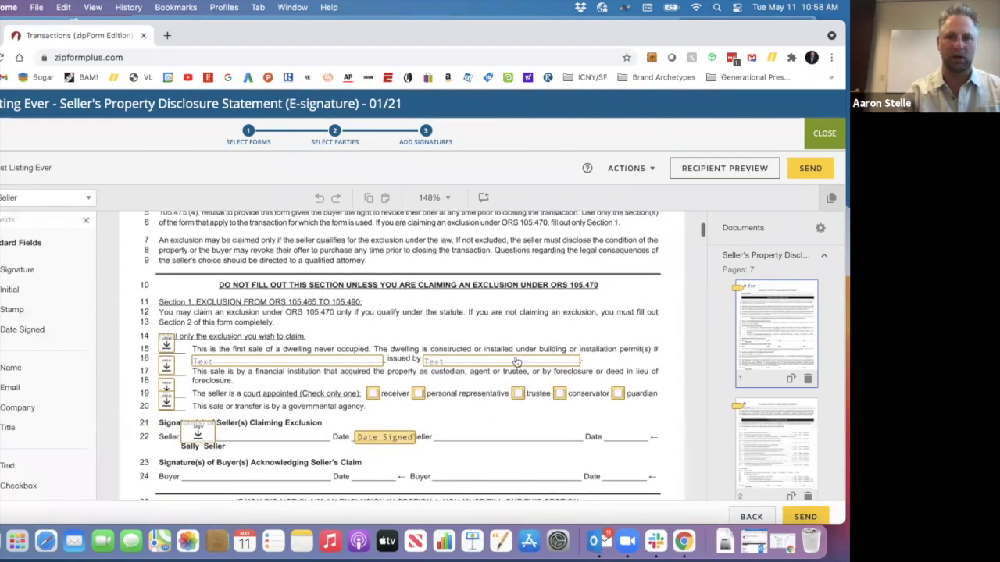
pyautogui.scroll(-1, 515, 362)
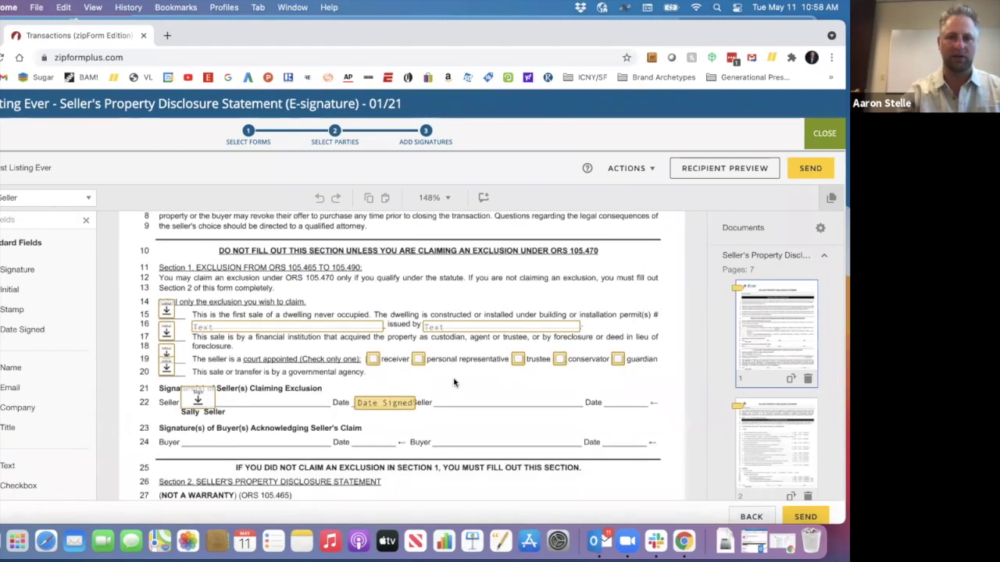
pyautogui.scroll(-15, 454, 383)
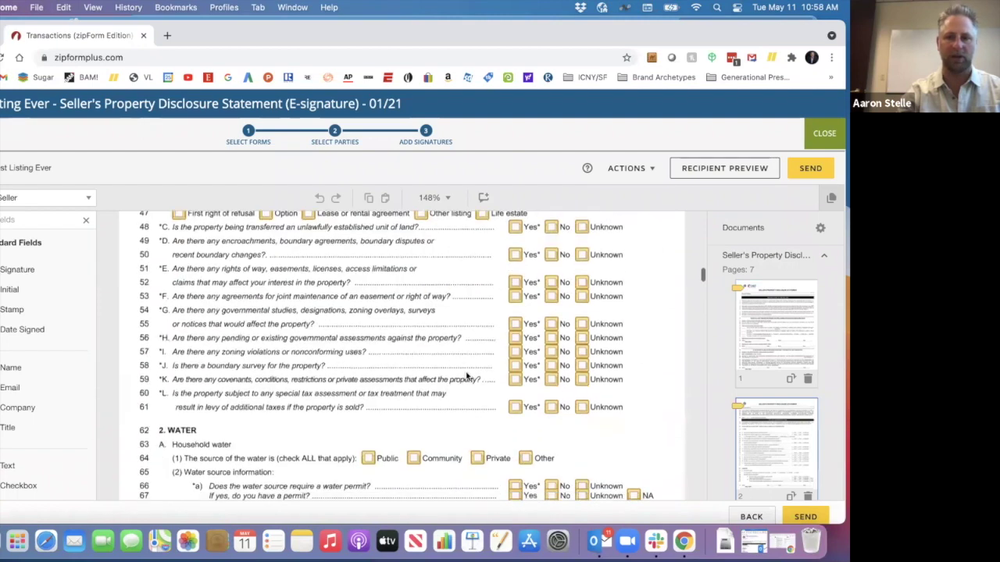
pyautogui.click(812, 170)
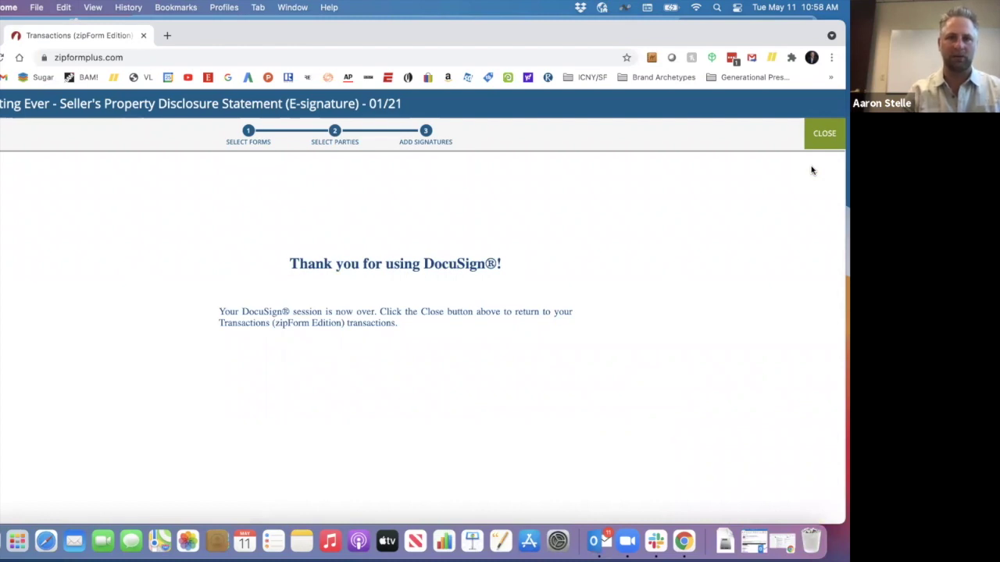
pyautogui.click(599, 540)
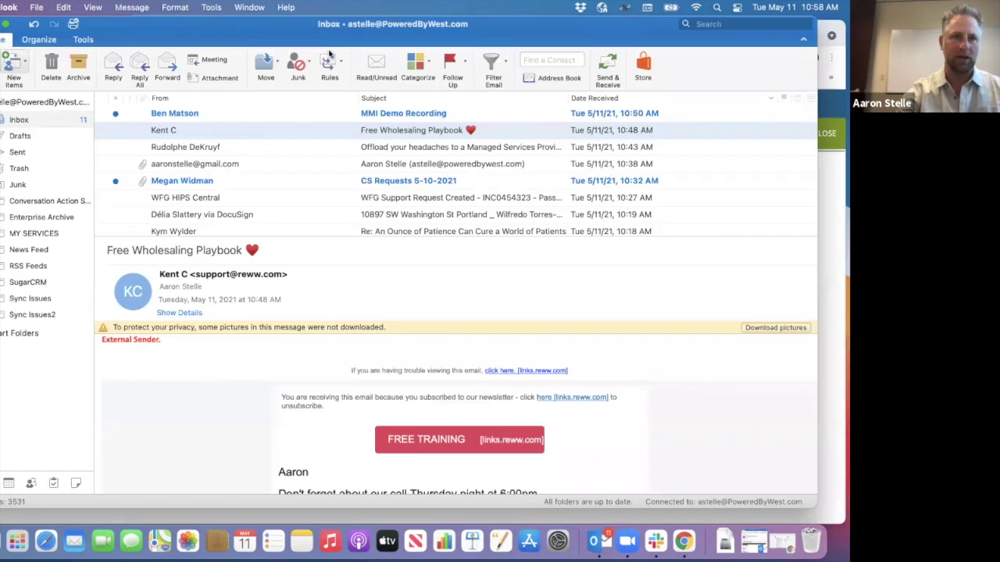
# - Open the 'Best Listing Ever' DocuSign email in Outlook and follow its review-document link
pyautogui.click(607, 67)
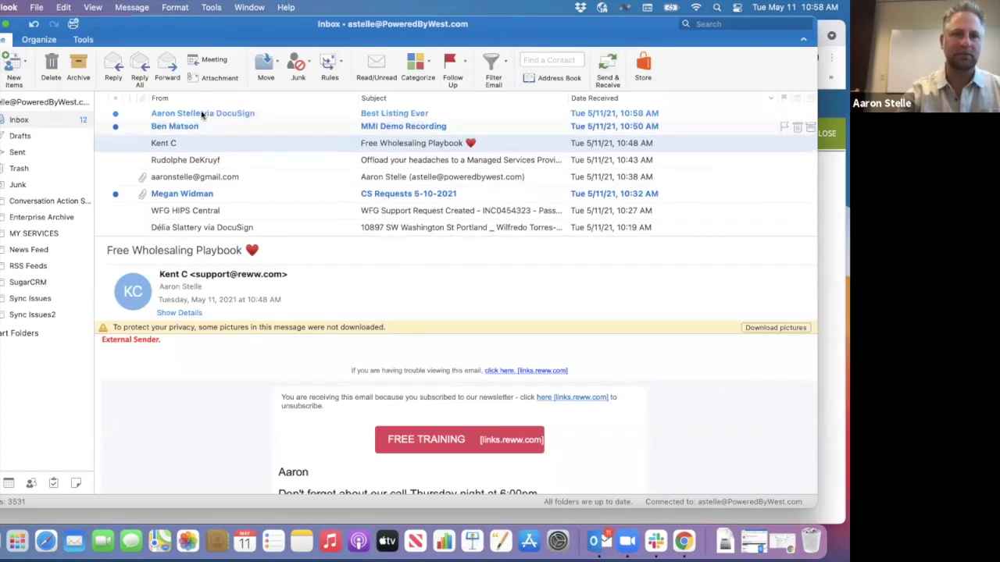
pyautogui.doubleClick(202, 115)
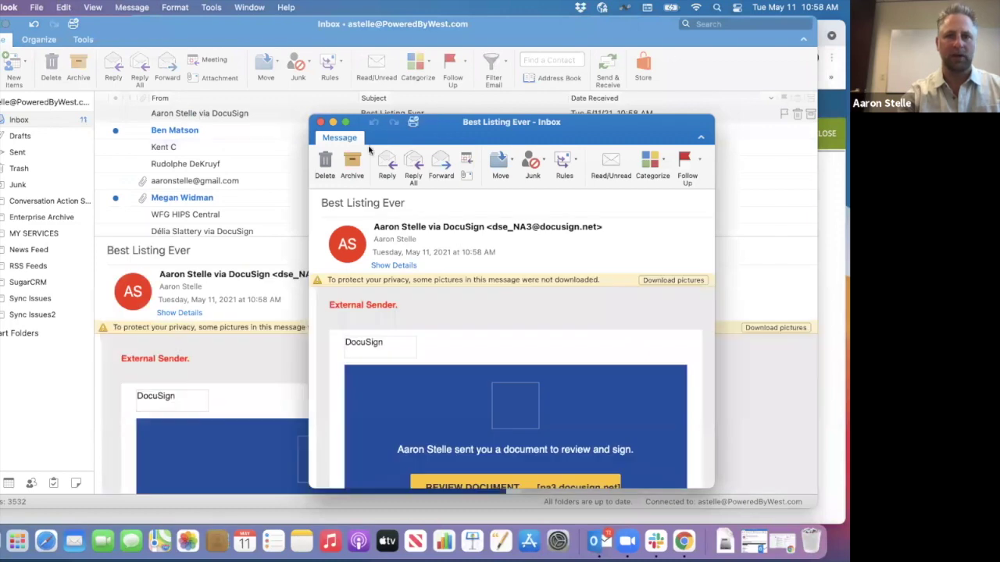
pyautogui.click(549, 485)
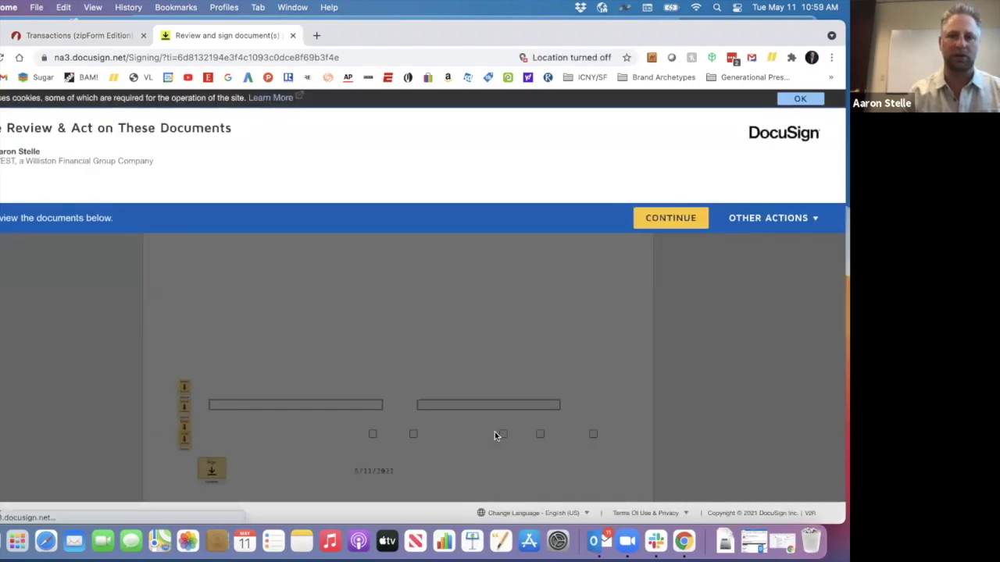
# - Continue into the DocuSign document and scroll down to page 2 of the form
pyautogui.click(669, 222)
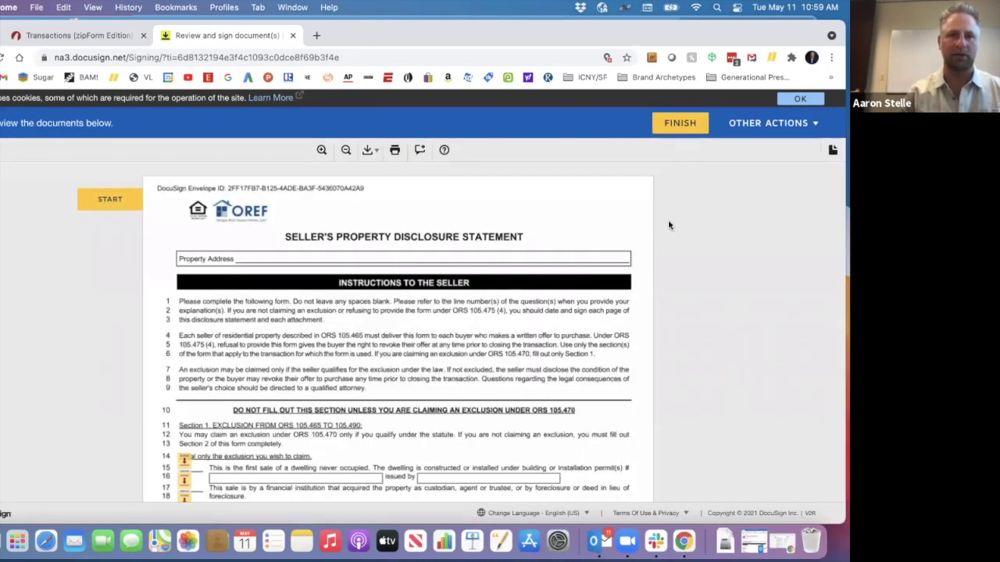
pyautogui.scroll(-1, 497, 222)
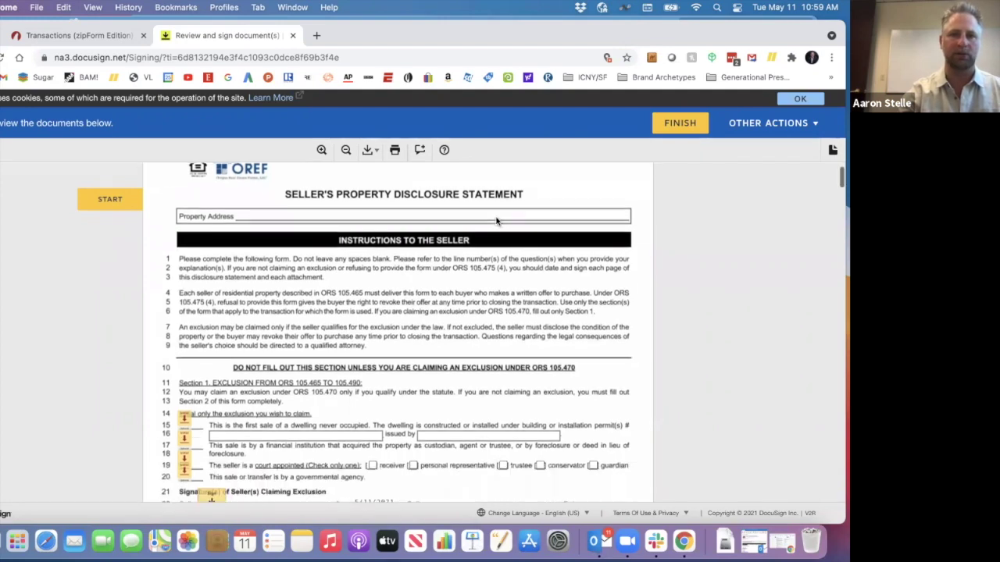
pyautogui.scroll(-8, 496, 221)
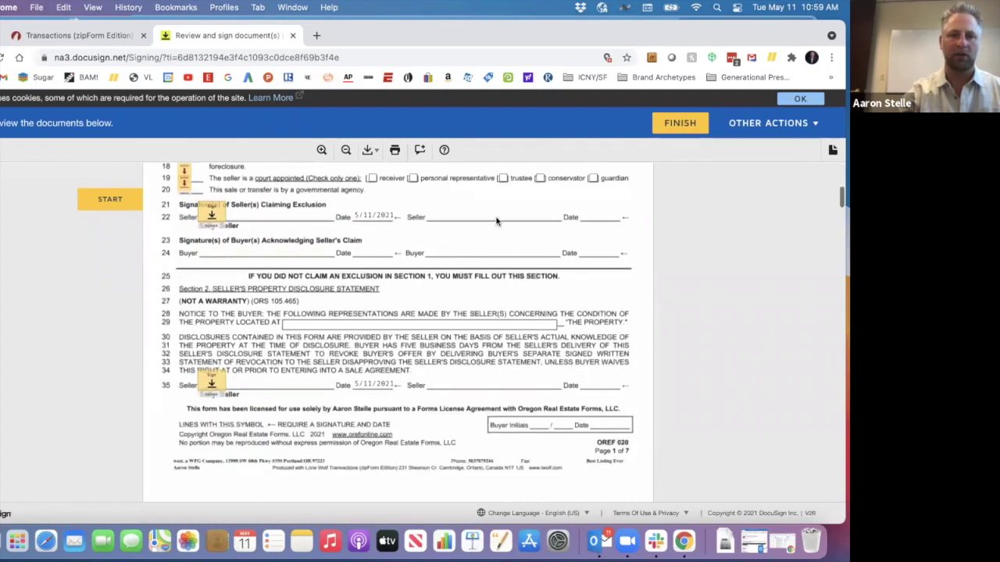
pyautogui.scroll(-2, 496, 221)
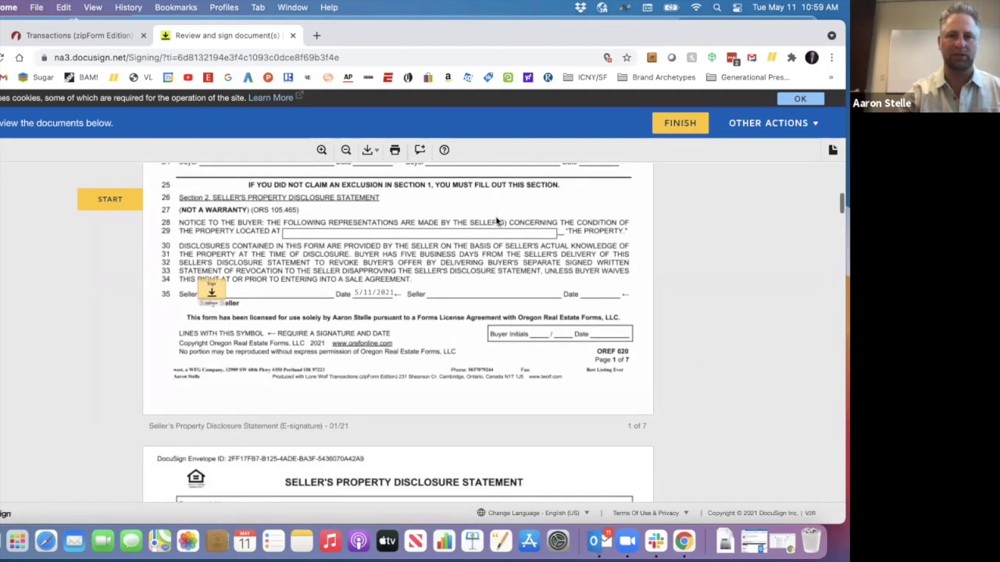
pyautogui.scroll(-1, 496, 219)
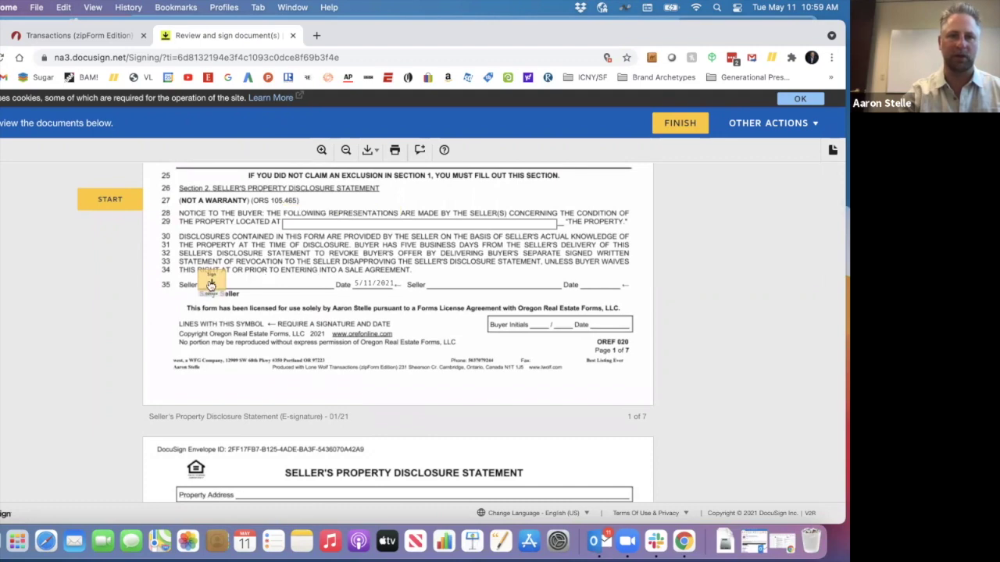
pyautogui.scroll(-7, 340, 294)
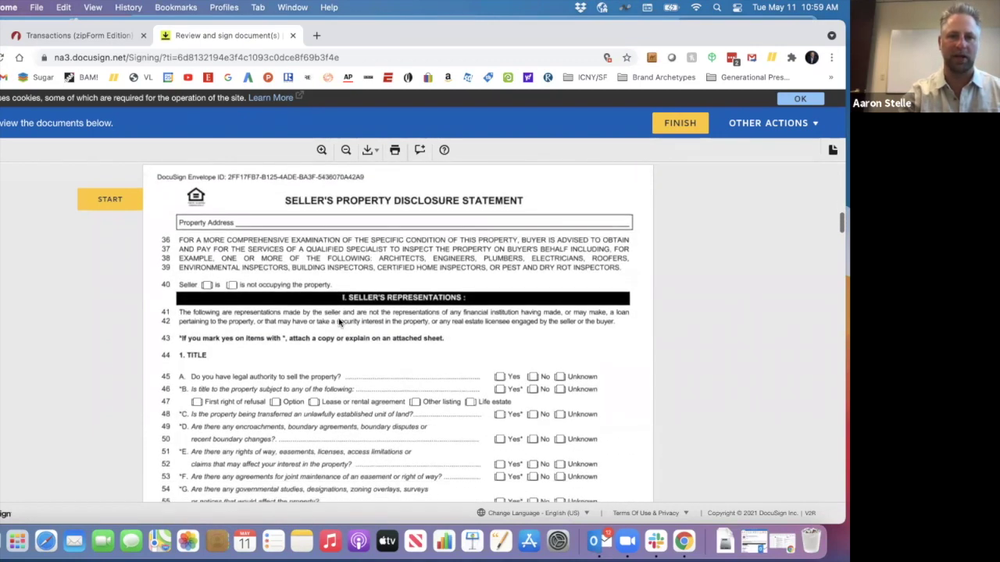
# - Mark the seller as occupying the property and tick Yes on lines 45, 46 and 48
pyautogui.click(207, 287)
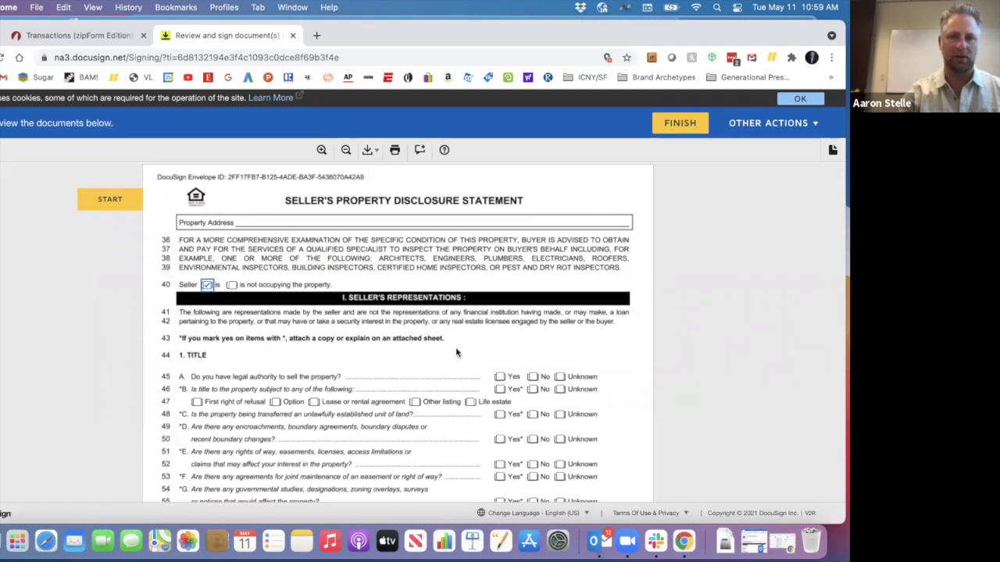
pyautogui.click(500, 389)
pyautogui.click(500, 414)
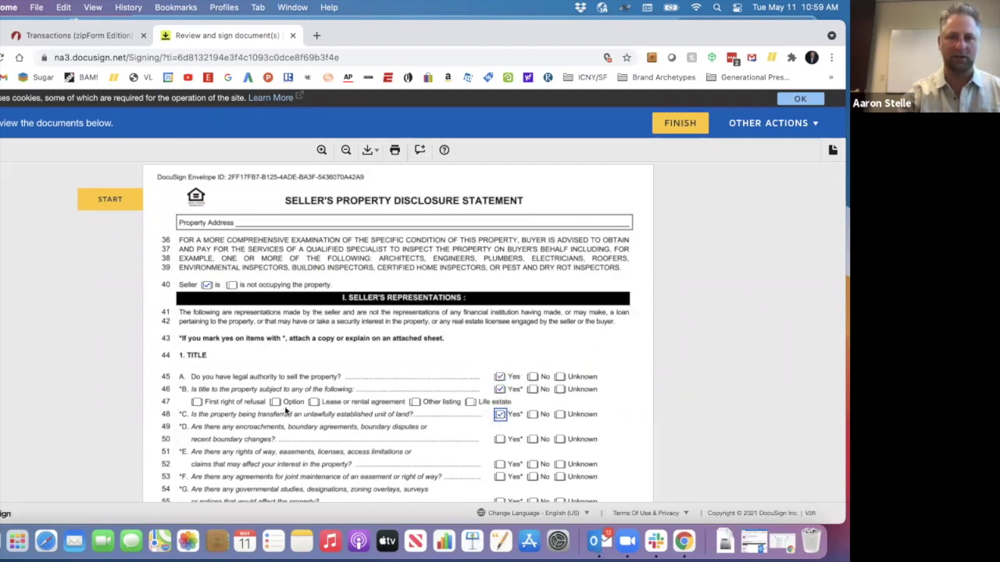
pyautogui.scroll(-1, 286, 412)
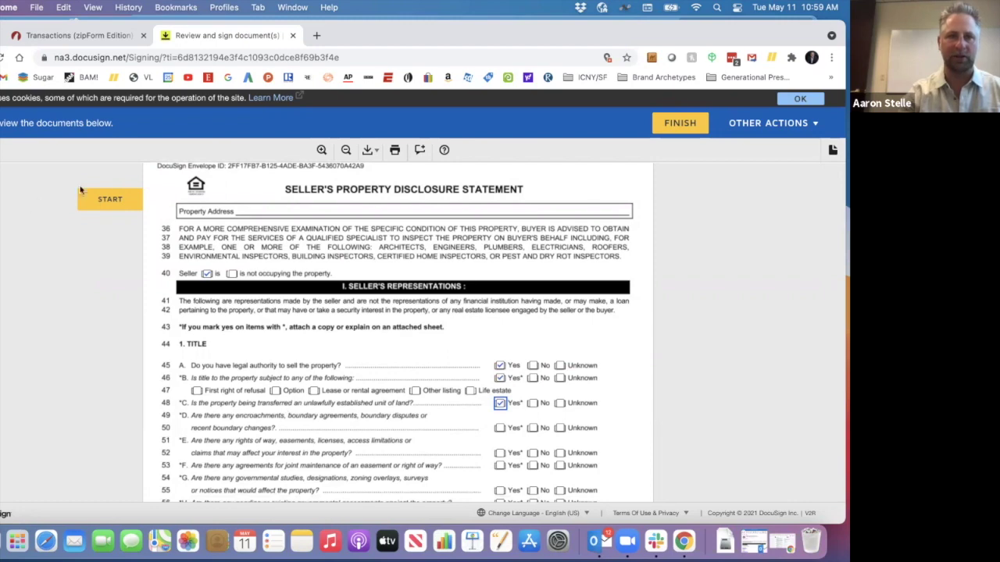
# - Start guided signing to jump to the required seller signature on line 70
pyautogui.click(111, 201)
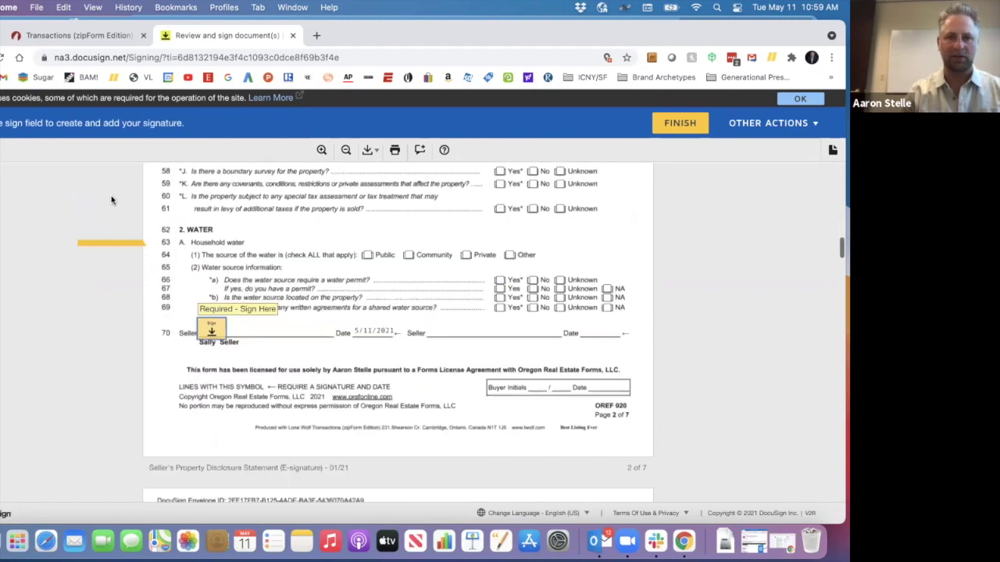